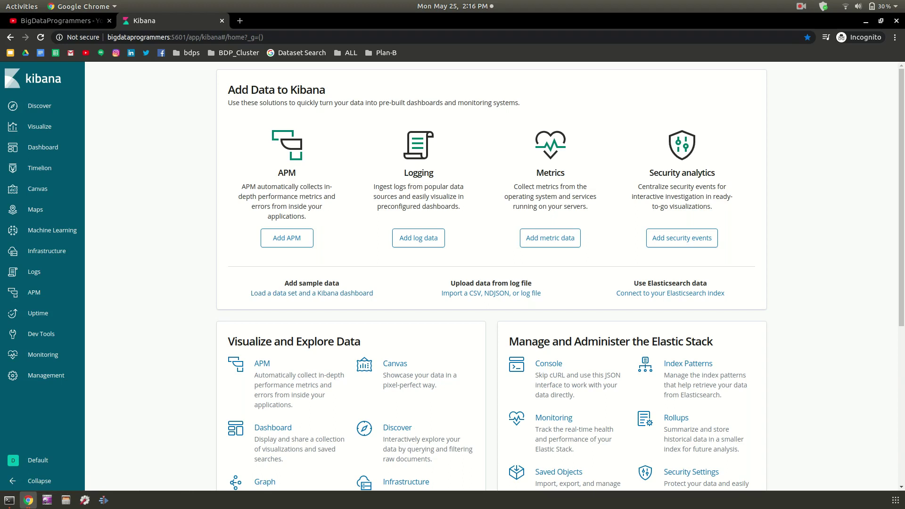
# - Go from the Kibana home page to the Dev Tools Console
pyautogui.moveTo(170, 37); pyautogui.dragTo(192, 37)
pyautogui.click(225, 37)
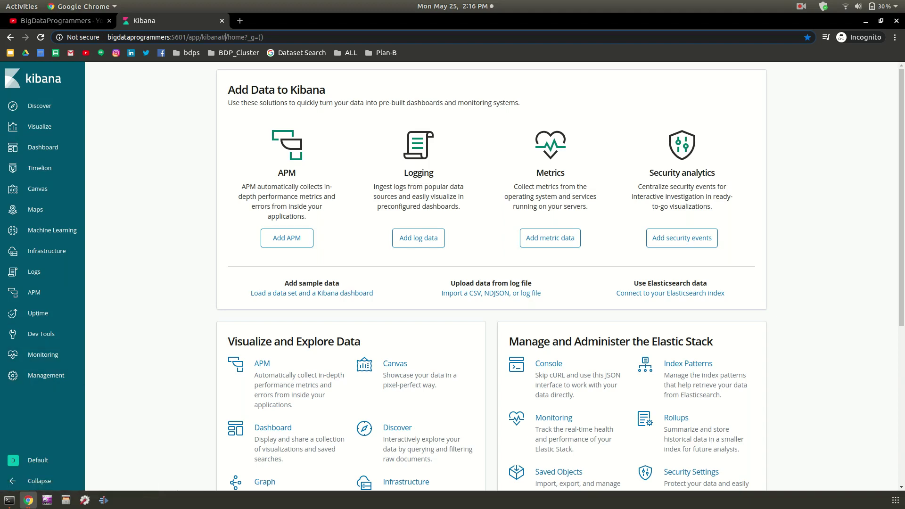
pyautogui.click(41, 334)
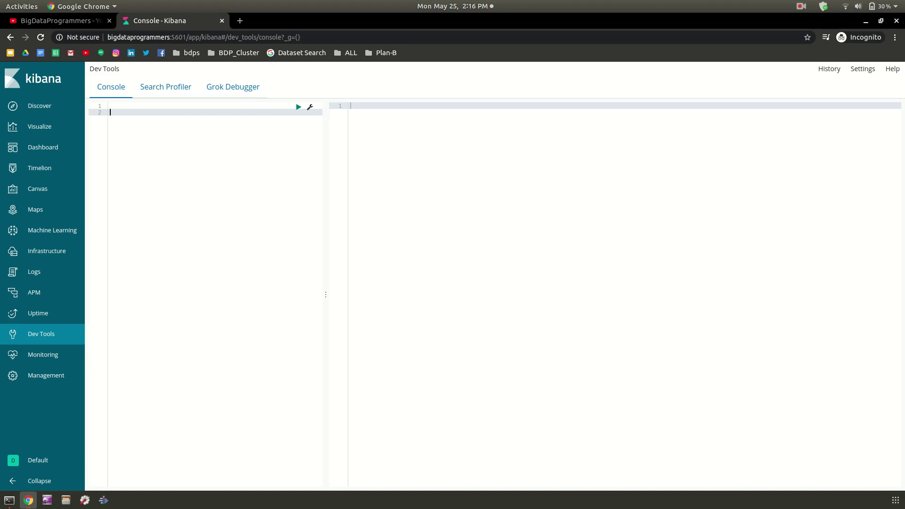
# - Run GET _cat/indices in the Console and select airport_data in the response
pyautogui.write('GET _ca')
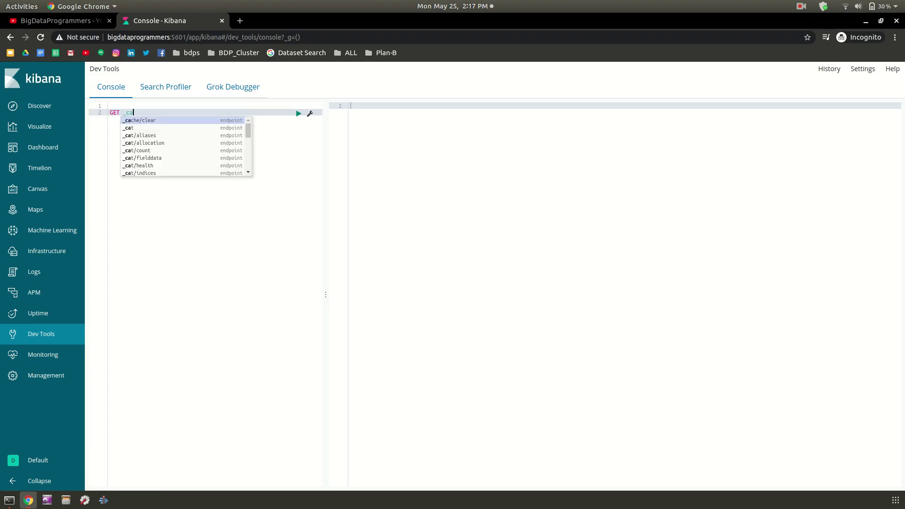
pyautogui.press('Down')
pyautogui.press('Down')
pyautogui.press('Down')
pyautogui.press('Down')
pyautogui.press('Down')
pyautogui.press('Down')
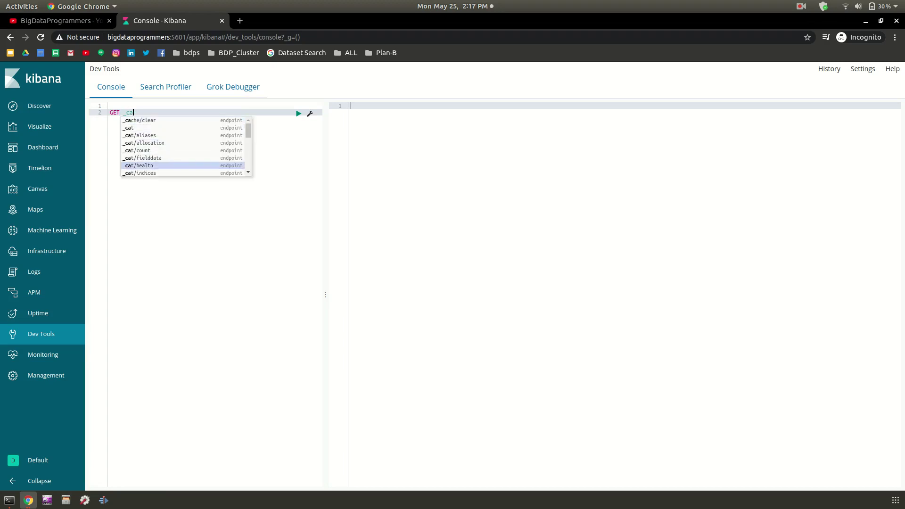
pyautogui.press('Up')
pyautogui.press('Down')
pyautogui.press('Down')
pyautogui.press('Return')
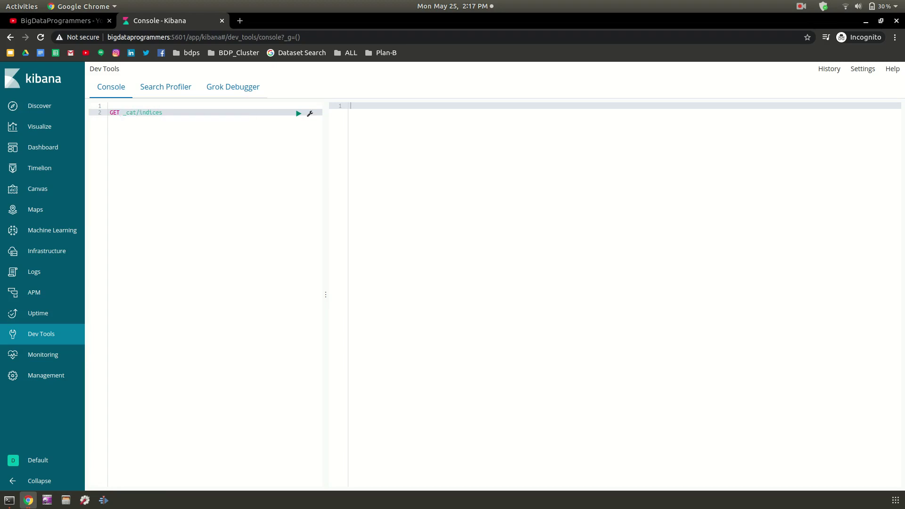
pyautogui.hotkey('ctrl', 'Return')
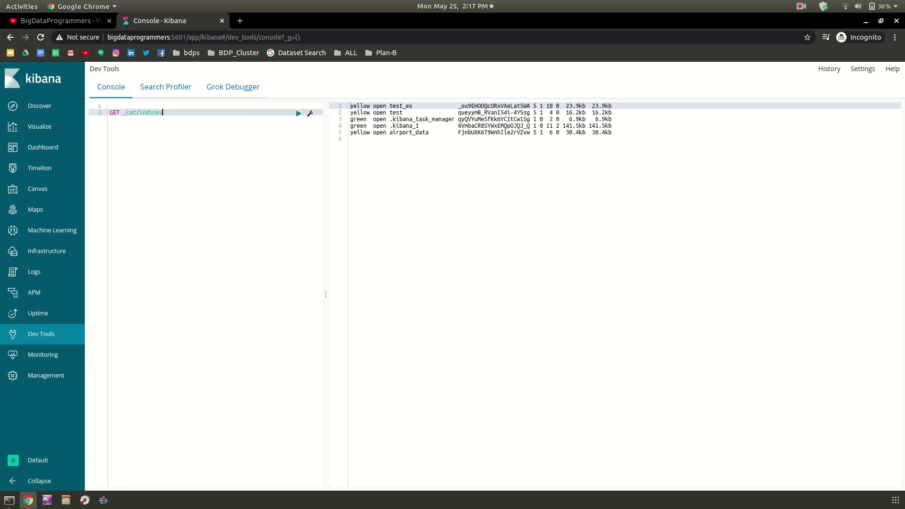
pyautogui.click(400, 132)
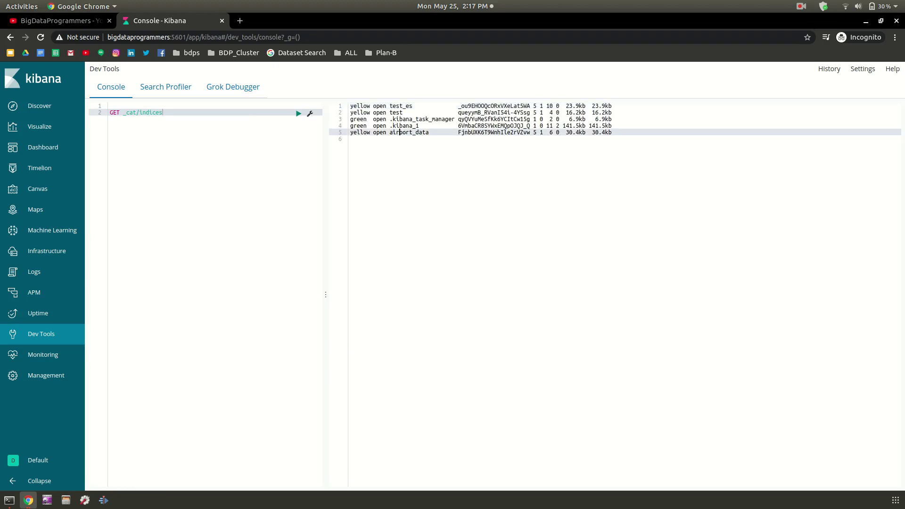
pyautogui.doubleClick(420, 133)
pyautogui.hotkey('ctrl', 'c')
# - Write and run a new GET airport_data/_search request
pyautogui.press('Return')
pyautogui.press('Return')
pyautogui.press('Return')
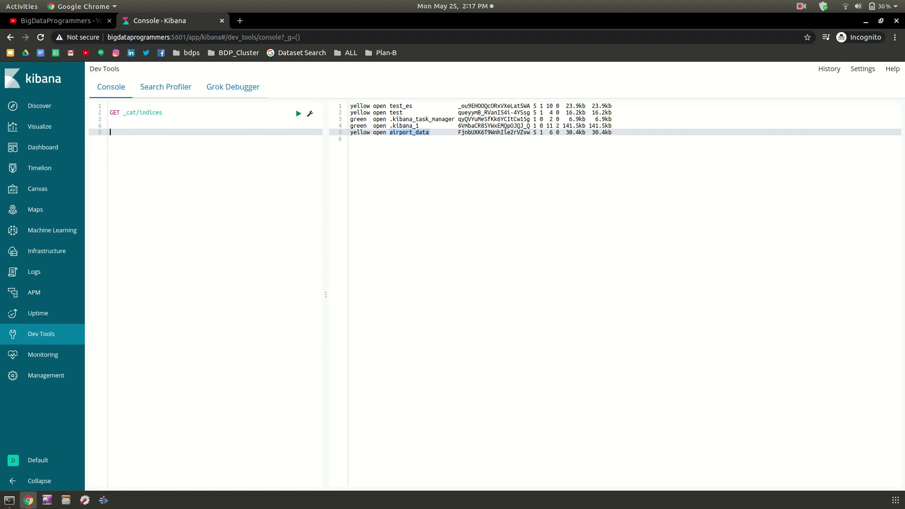
pyautogui.write('GE')
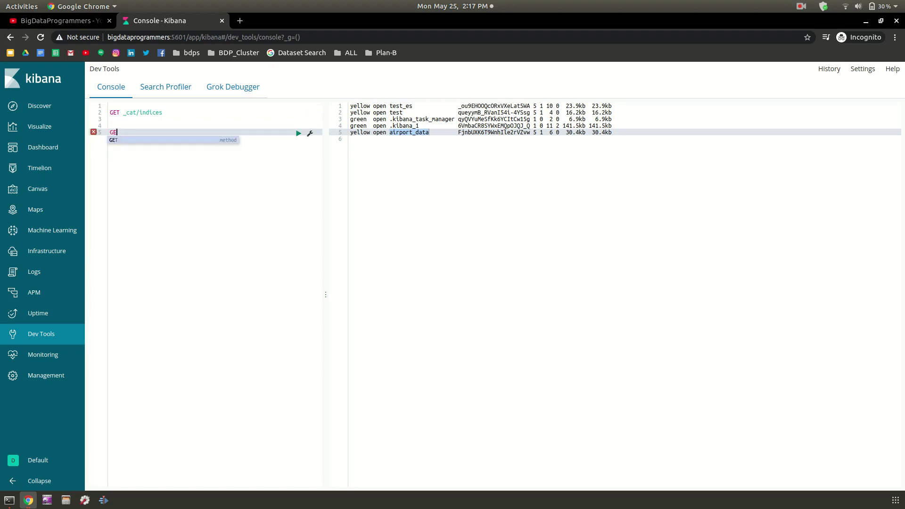
pyautogui.write('T')
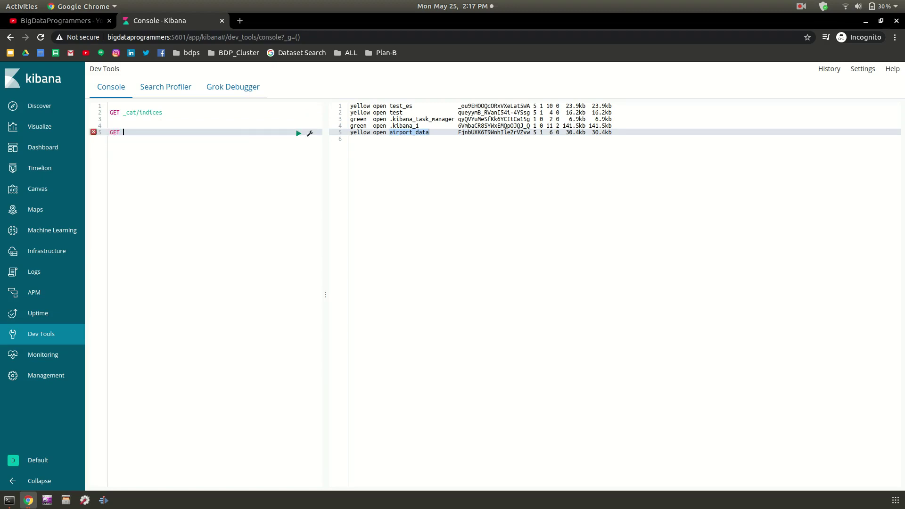
pyautogui.hotkey('ctrl', 'v')
pyautogui.write('/_se')
pyautogui.press('Return')
pyautogui.click(299, 133)
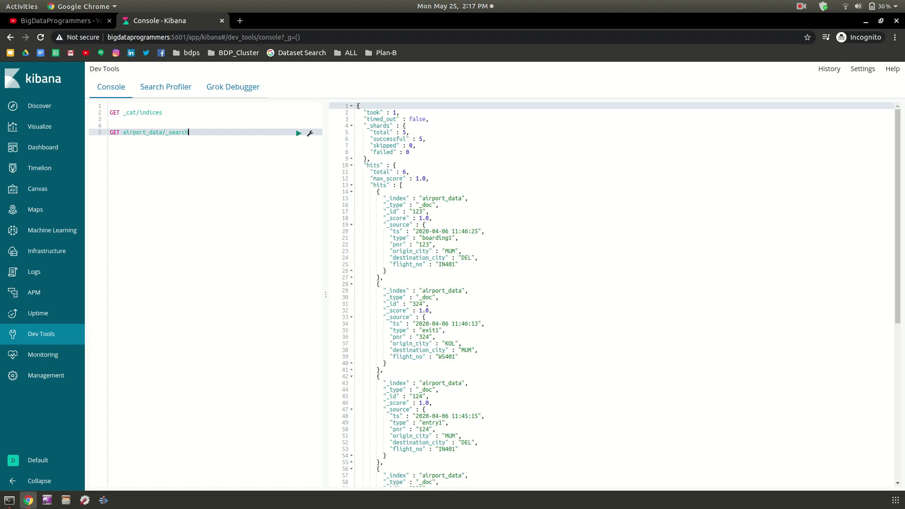
# - Select the first and second hit documents and their _id values in the results
pyautogui.scroll(-10, 613, 295)
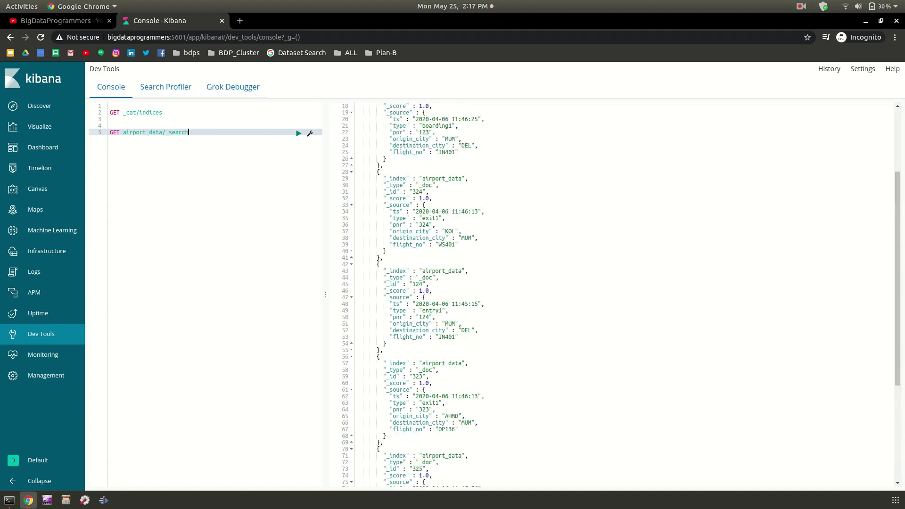
pyautogui.scroll(10, 613, 295)
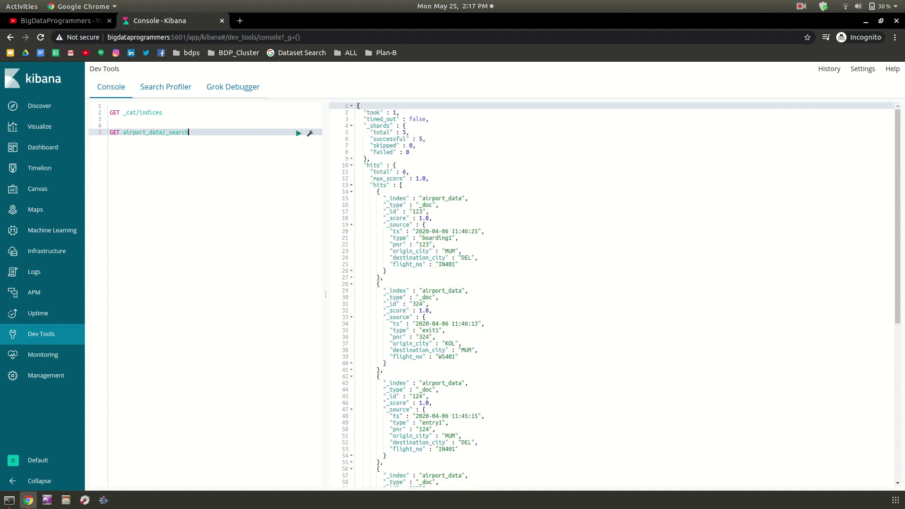
pyautogui.click(379, 192)
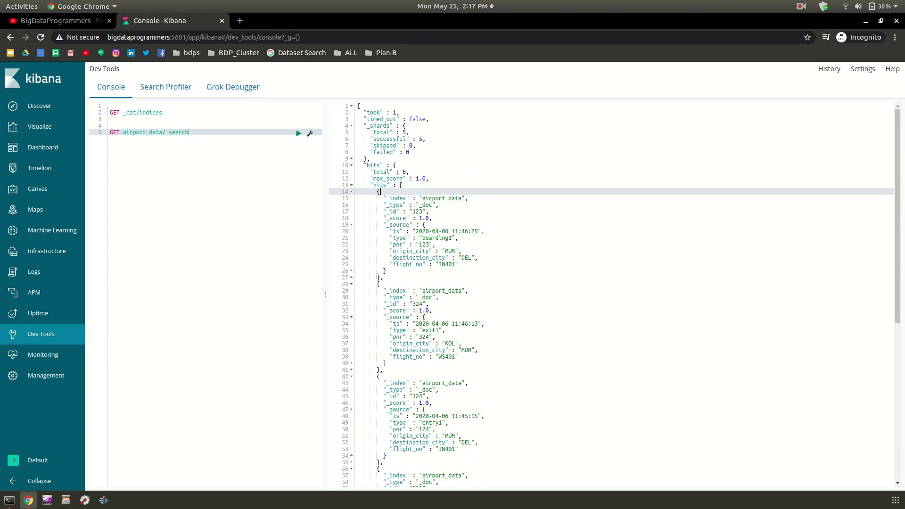
pyautogui.moveTo(381, 279); pyautogui.dragTo(377, 191)
pyautogui.moveTo(378, 284); pyautogui.dragTo(383, 370)
pyautogui.moveTo(383, 304); pyautogui.dragTo(429, 304)
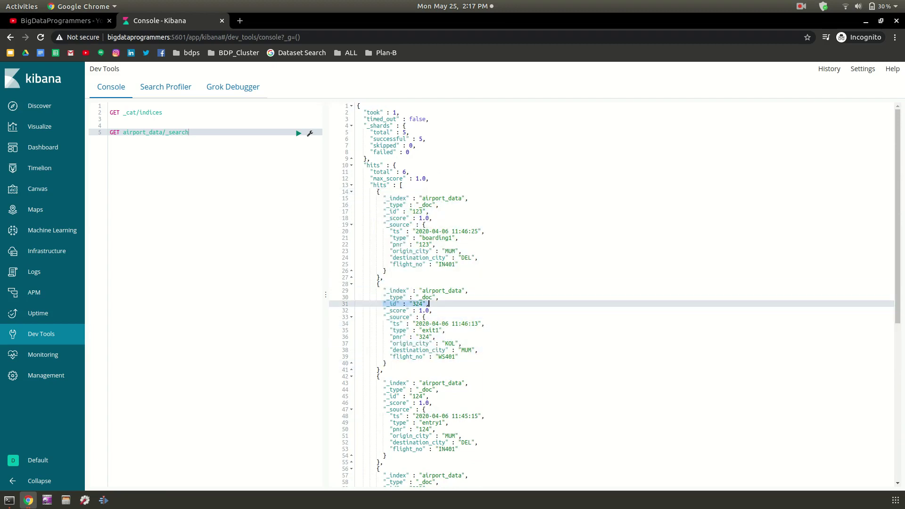
pyautogui.moveTo(383, 211); pyautogui.dragTo(429, 211)
# - Scroll through the remaining airport_data hits in the response
pyautogui.scroll(-5, 429, 283)
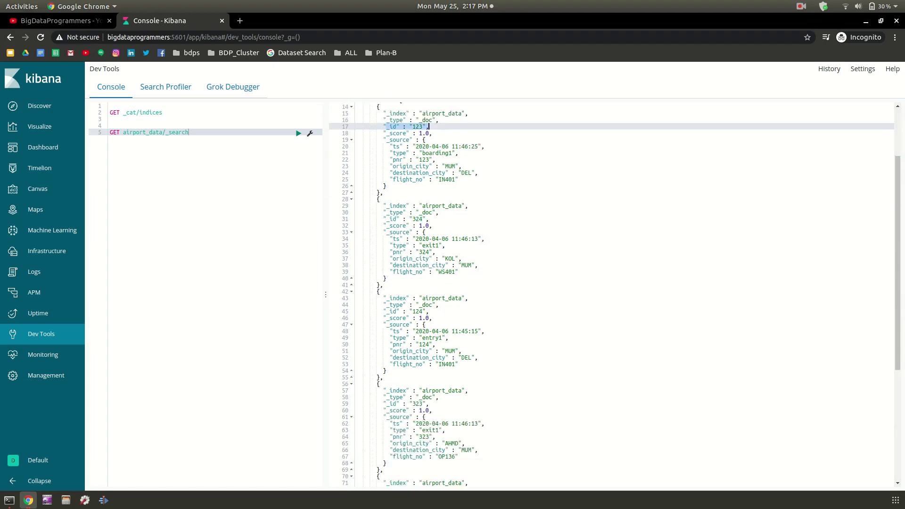
pyautogui.scroll(-5, 430, 283)
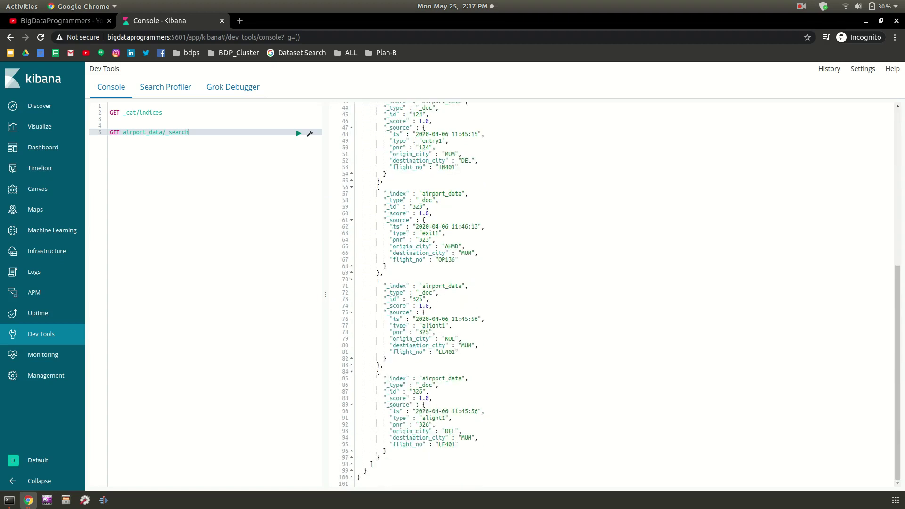
pyautogui.scroll(10, 429, 283)
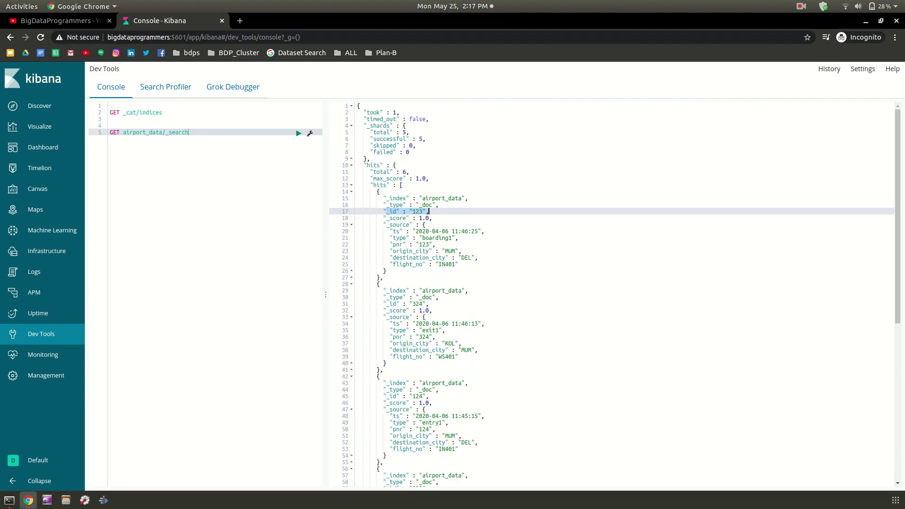
pyautogui.click(386, 271)
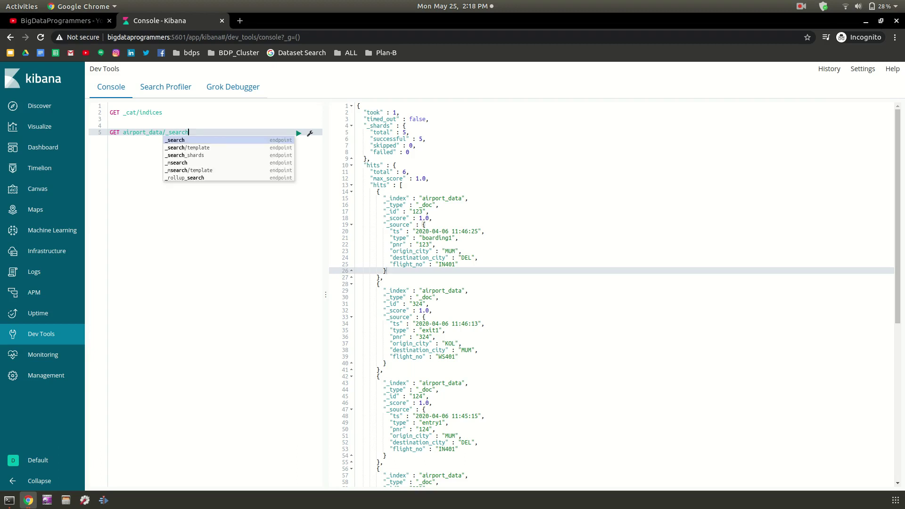
pyautogui.press('Escape')
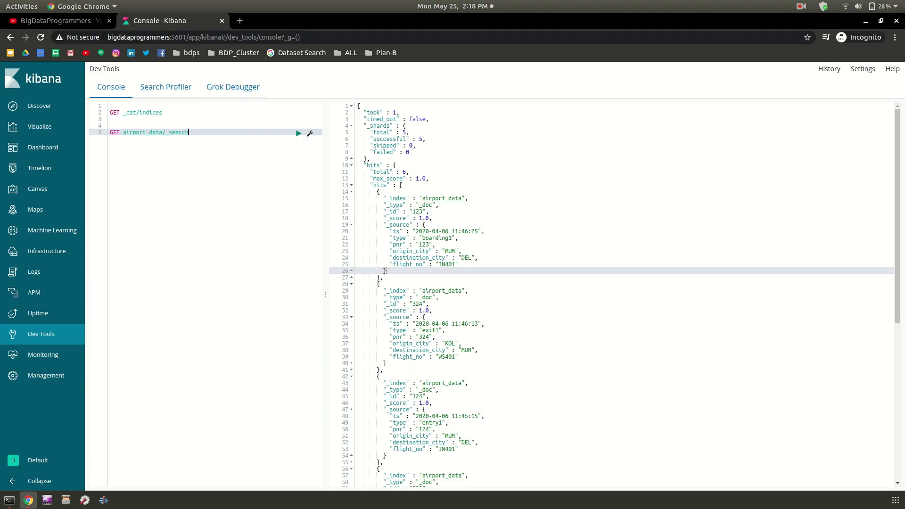
pyautogui.scroll(-10, 386, 270)
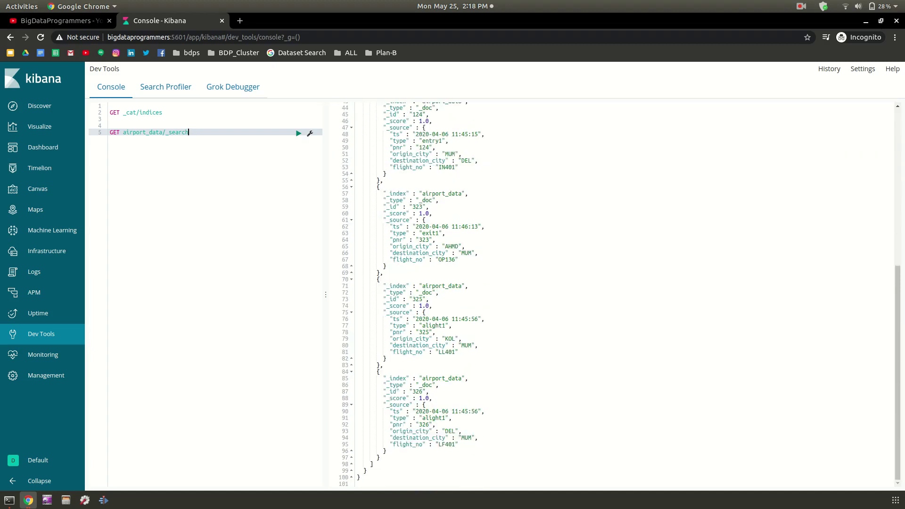
pyautogui.scroll(10, 423, 225)
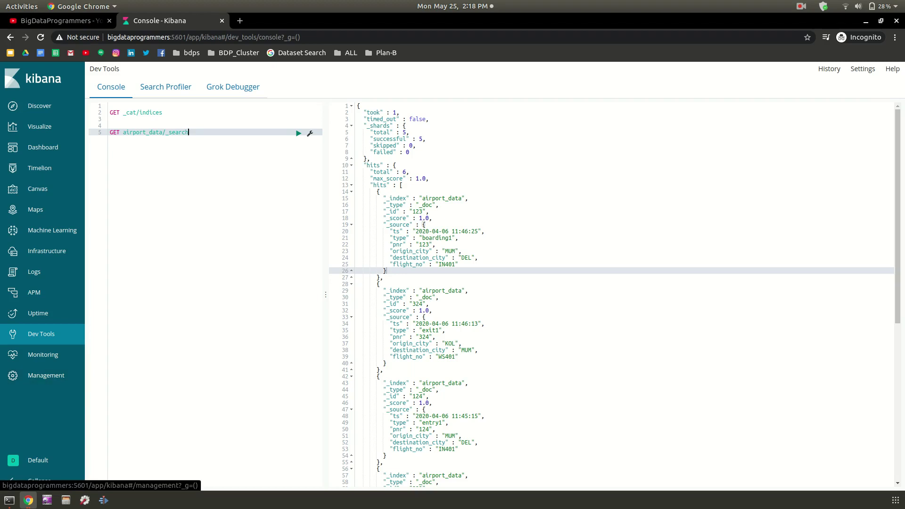
# - Delete the airport_data index pattern under Management and return to the Index Patterns list
pyautogui.click(46, 376)
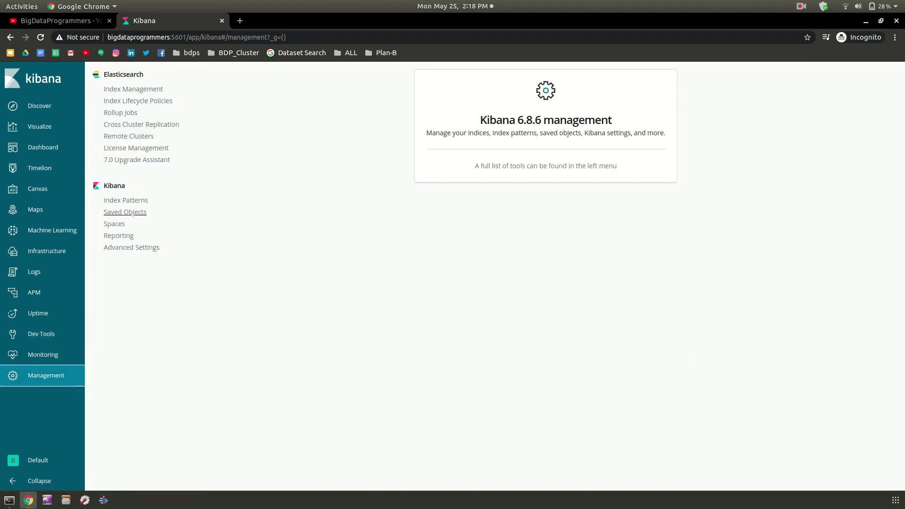
pyautogui.click(126, 200)
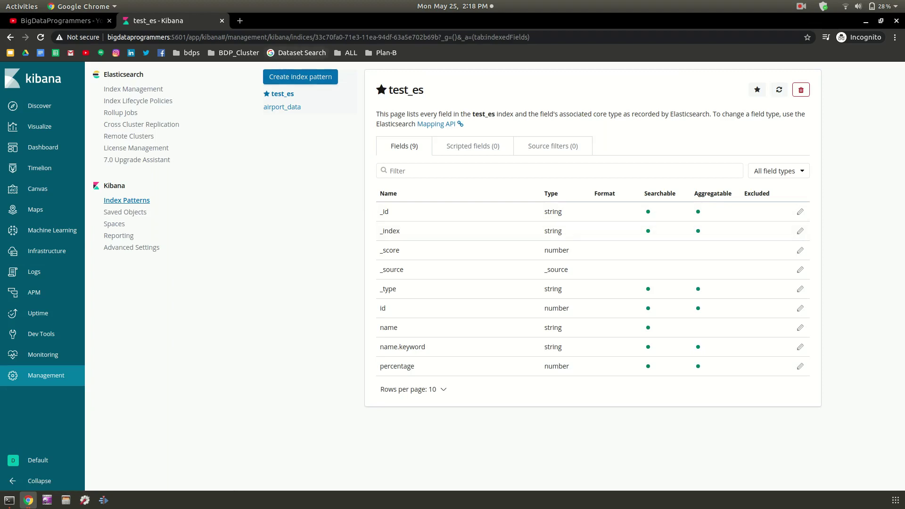
pyautogui.click(283, 107)
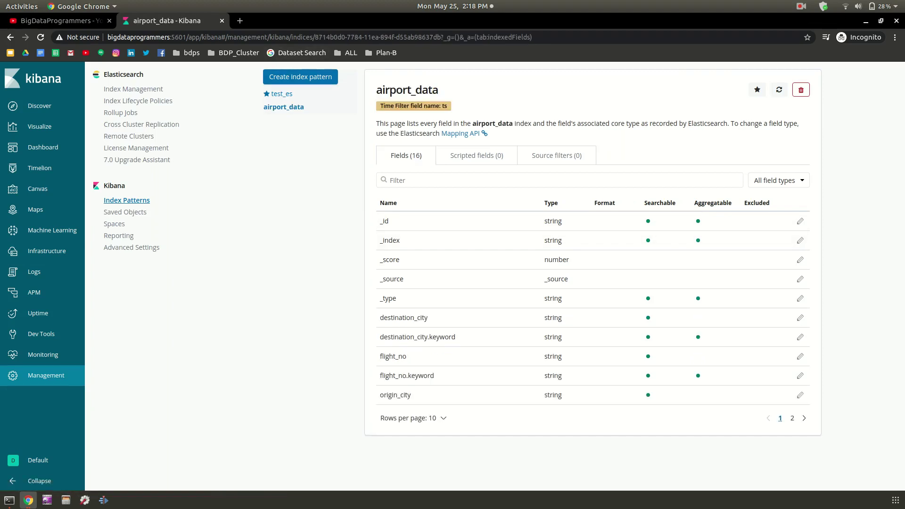
pyautogui.click(801, 90)
pyautogui.press('Return')
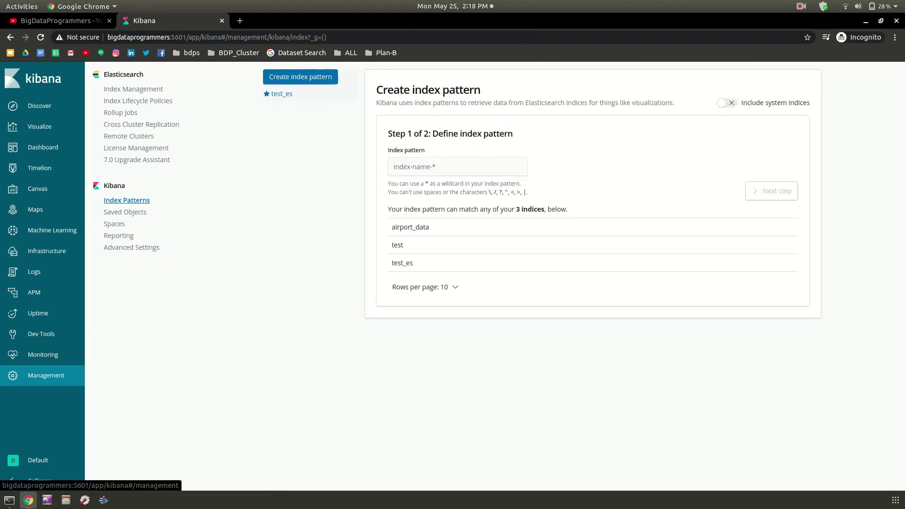
pyautogui.click(45, 375)
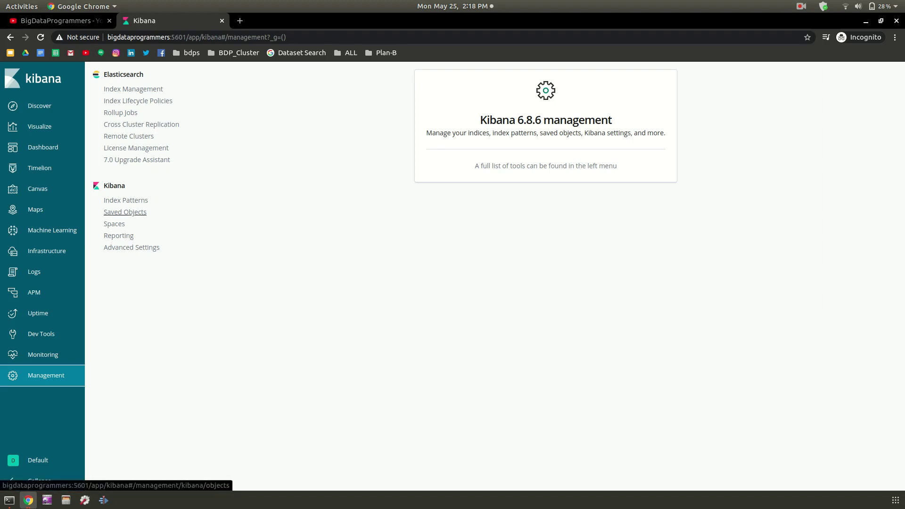
pyautogui.click(126, 201)
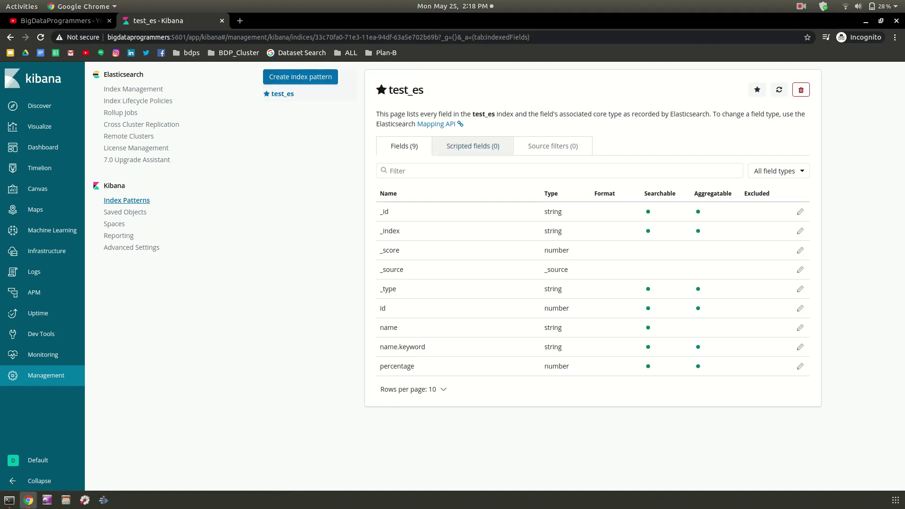
# - Create an airport_data index pattern with ts as the Time Filter field
pyautogui.click(300, 77)
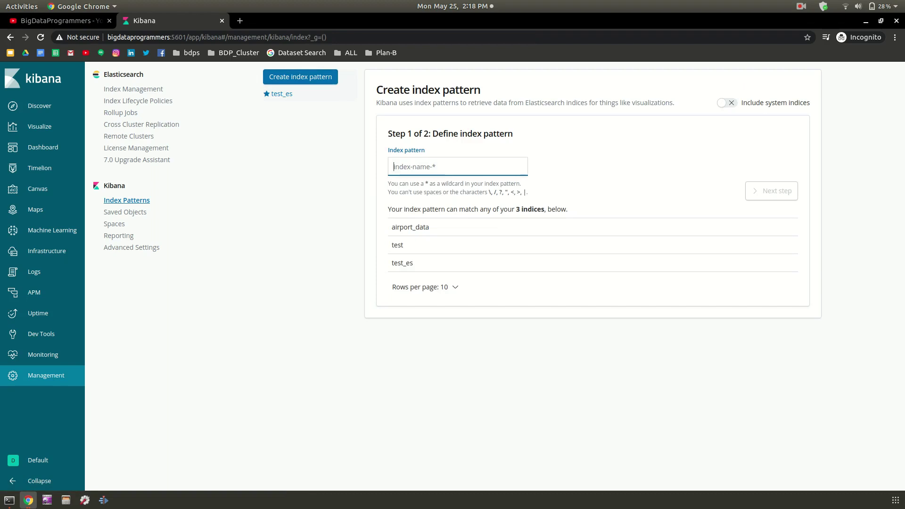
pyautogui.write('a')
pyautogui.write('irpo')
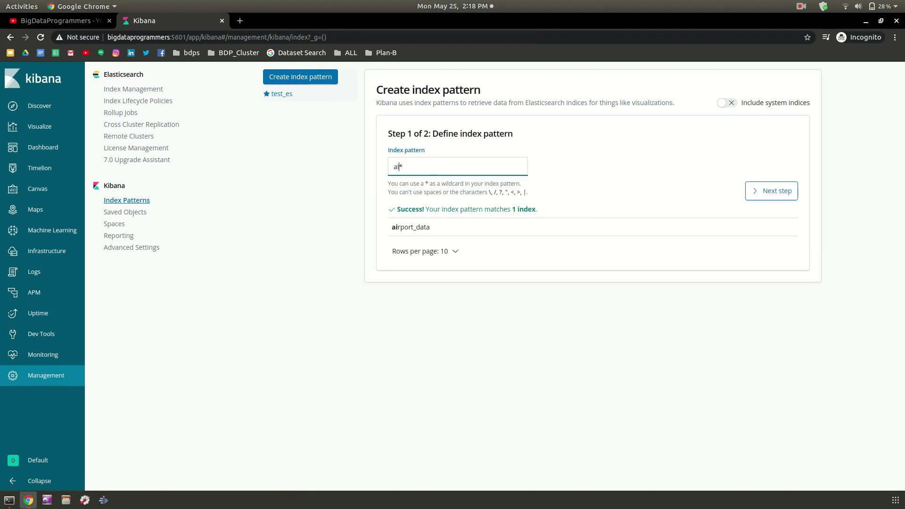
pyautogui.write('rt')
pyautogui.press('Delete')
pyautogui.write('_data')
pyautogui.doubleClick(412, 227)
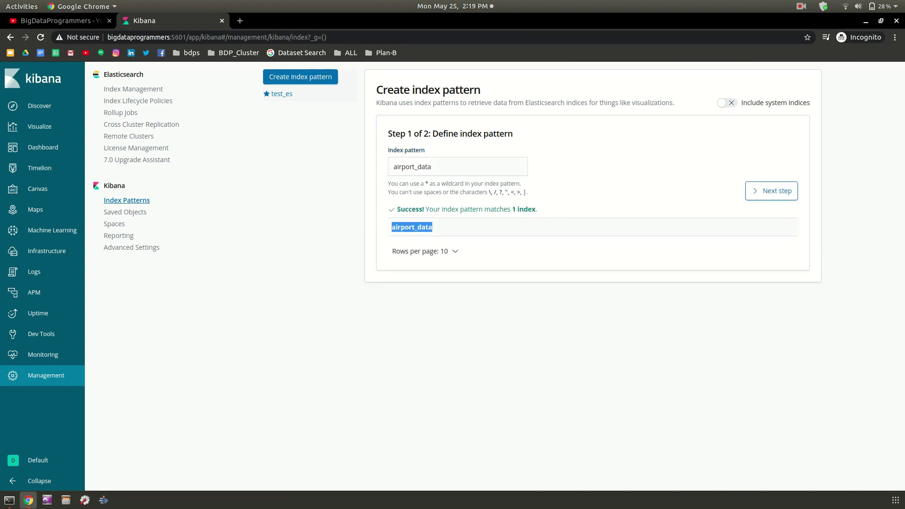
pyautogui.click(772, 190)
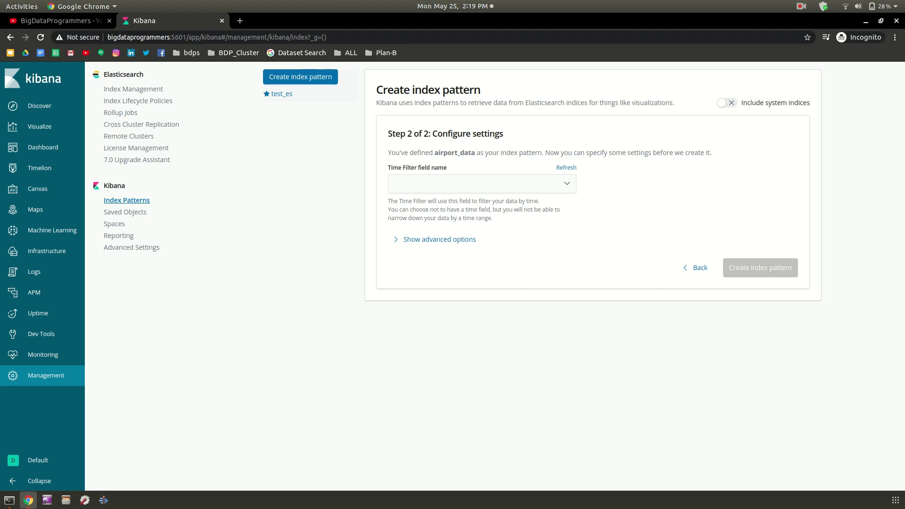
pyautogui.click(481, 183)
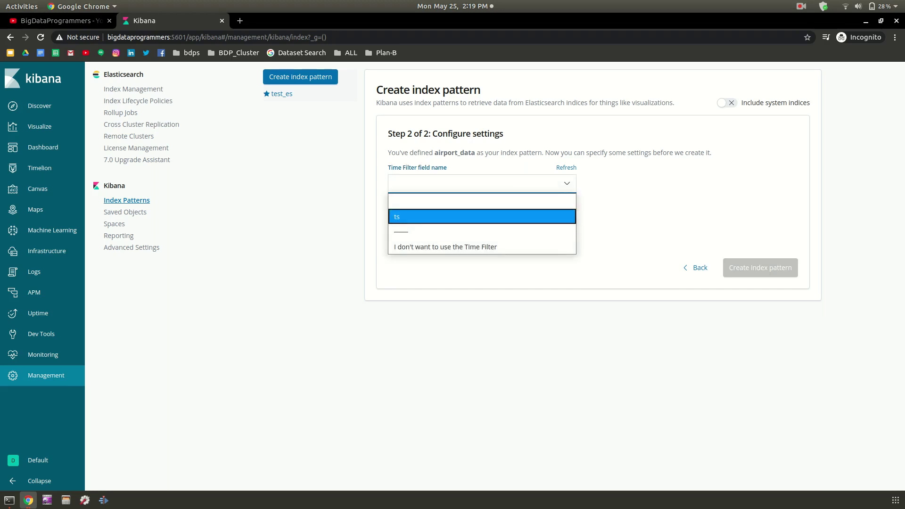
pyautogui.press('Return')
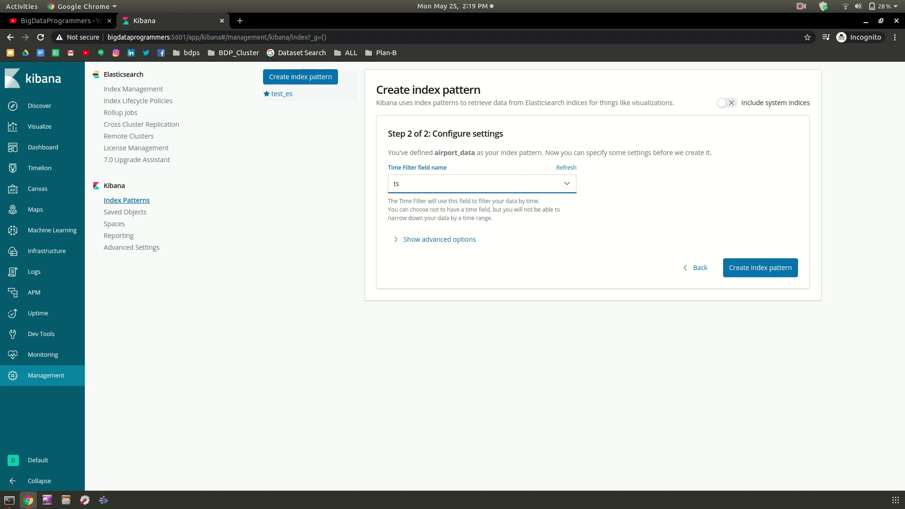
pyautogui.click(761, 267)
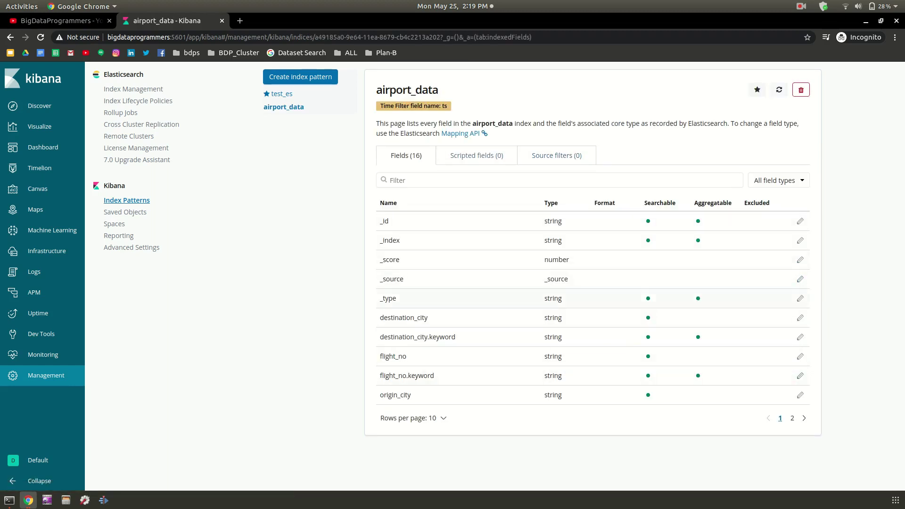
# - Filter the airport_data field list to the date type, leaving only ts
pyautogui.click(779, 180)
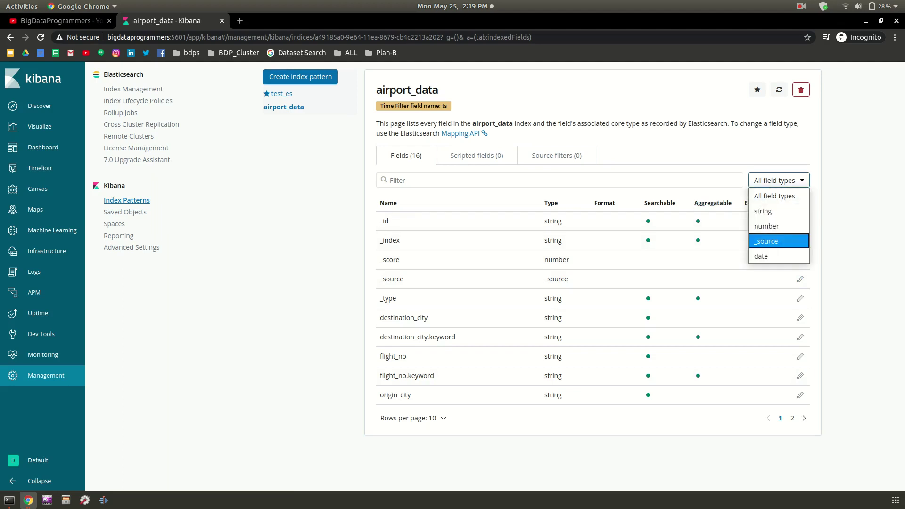
pyautogui.click(779, 256)
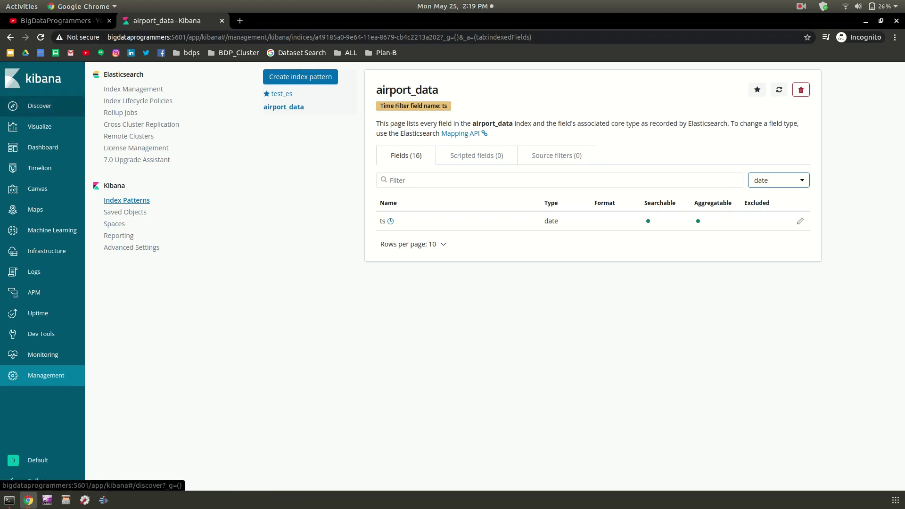
# - Open Discover and switch its index pattern to airport_data
pyautogui.click(40, 106)
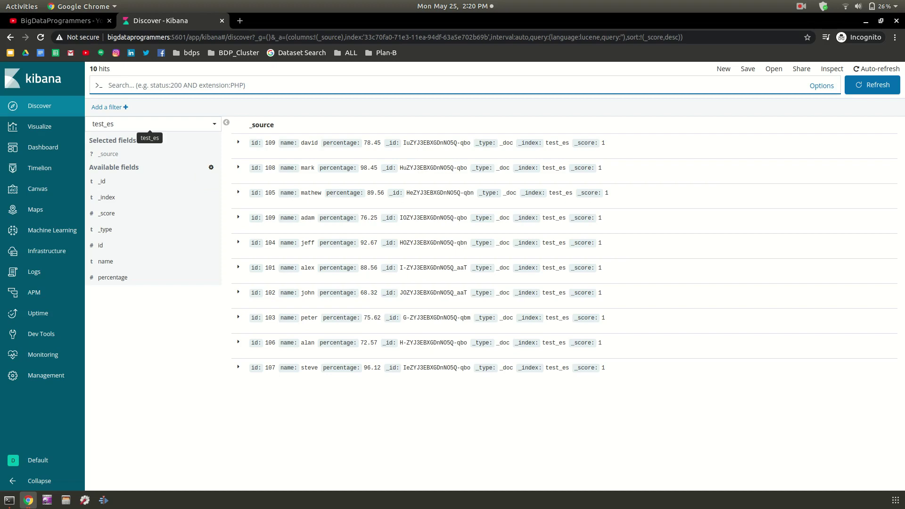
pyautogui.click(150, 124)
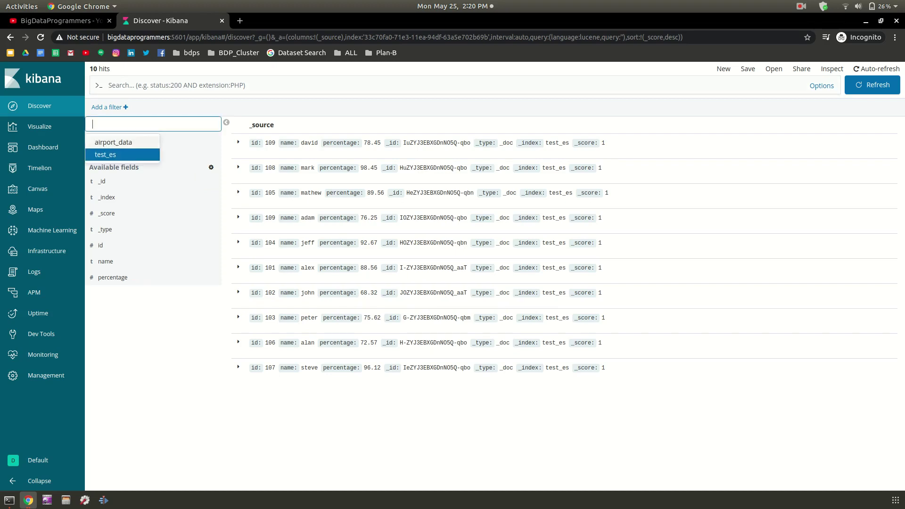
pyautogui.press('Up')
pyautogui.press('Return')
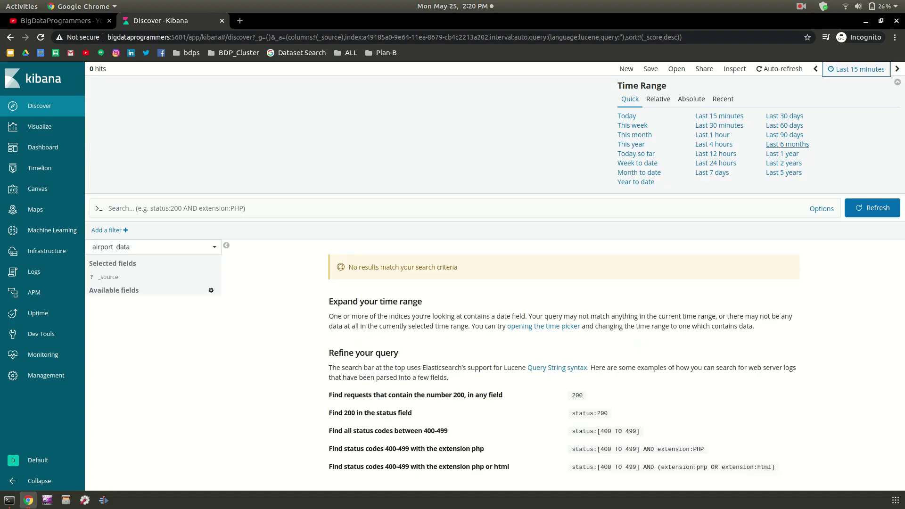
# - Try Last 5 years and Last 4 hours, then settle on a Last 1 year range
pyautogui.click(784, 173)
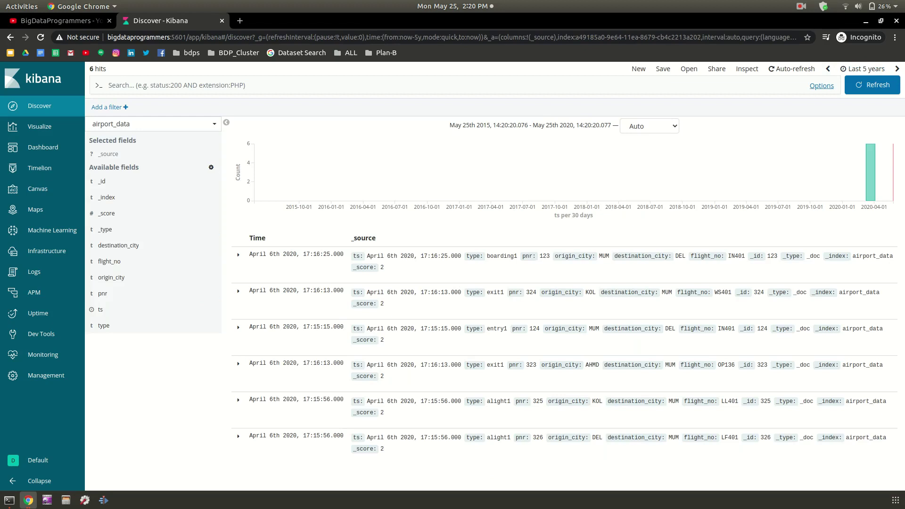
pyautogui.click(863, 68)
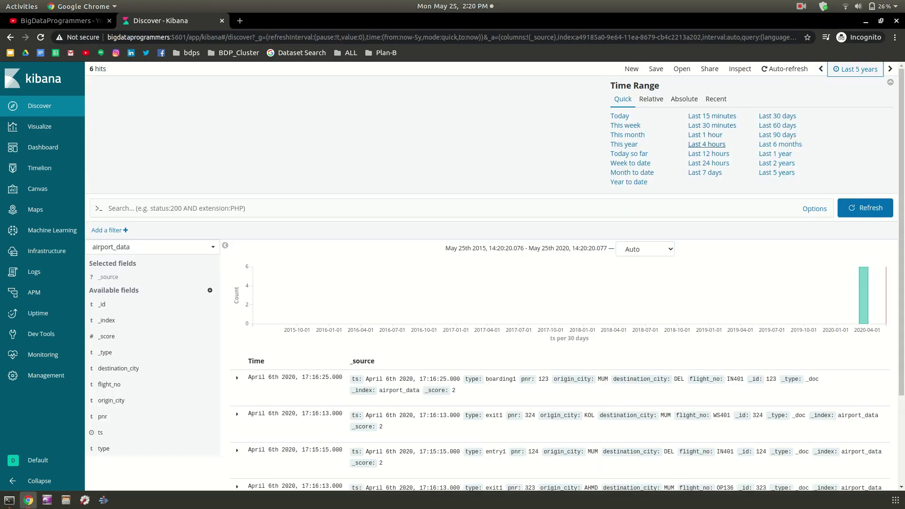
pyautogui.click(707, 144)
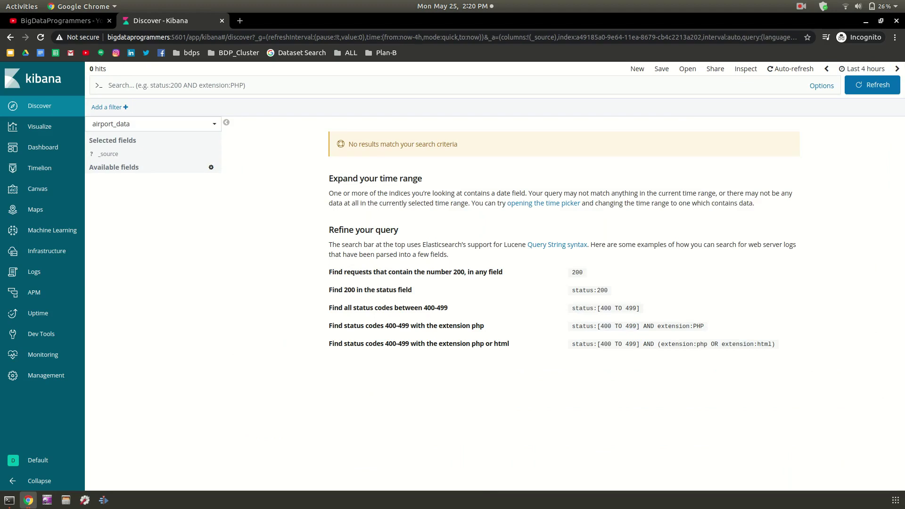
pyautogui.click(863, 69)
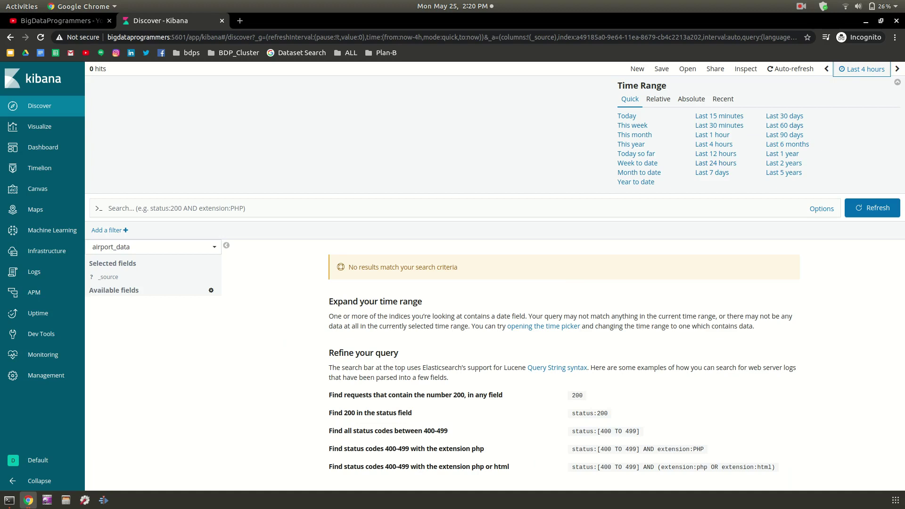
pyautogui.click(779, 154)
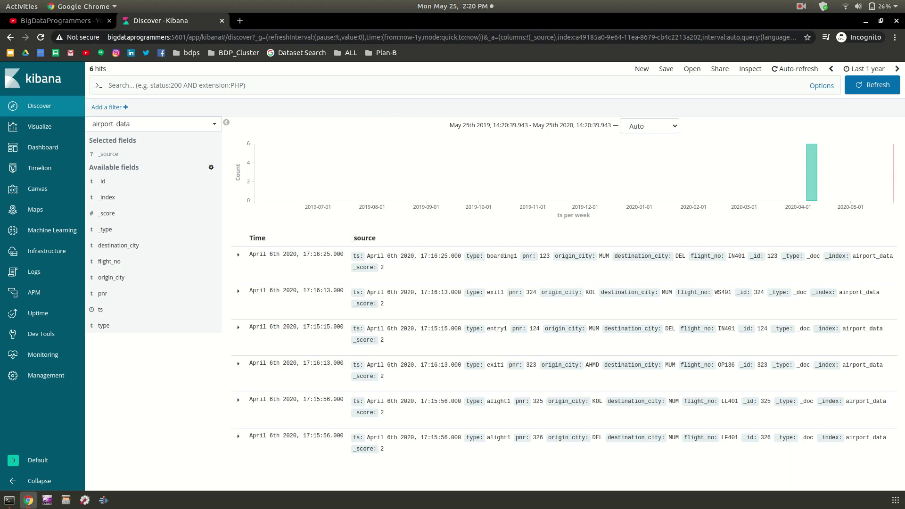
pyautogui.moveTo(812, 178)
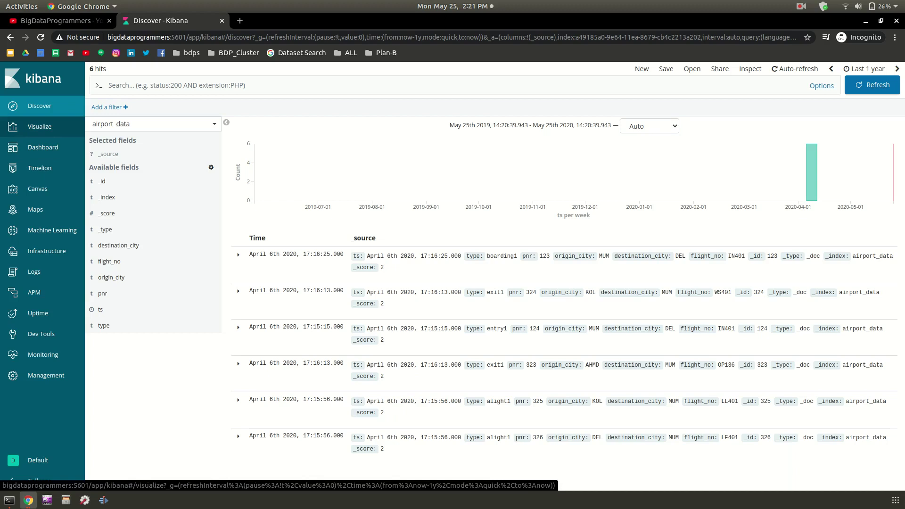
# - From the Visualize list, start a new Pie visualization
pyautogui.click(39, 127)
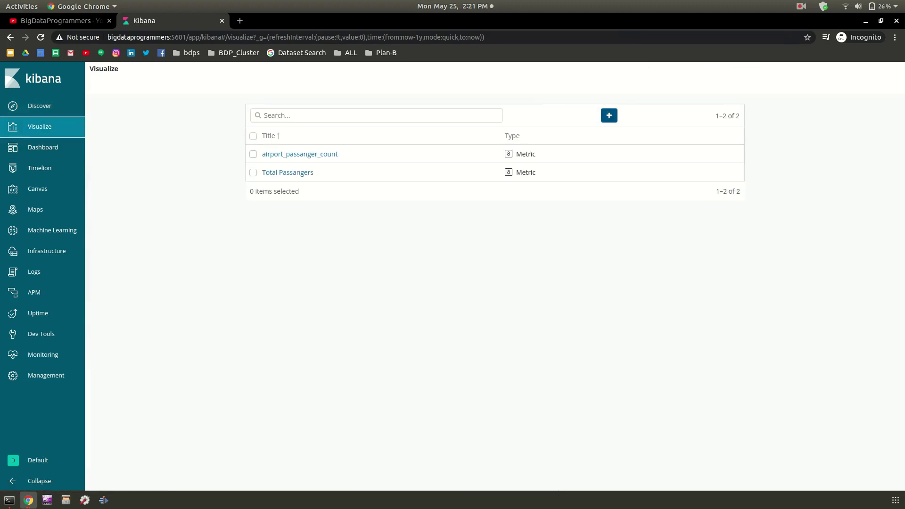
pyautogui.click(610, 116)
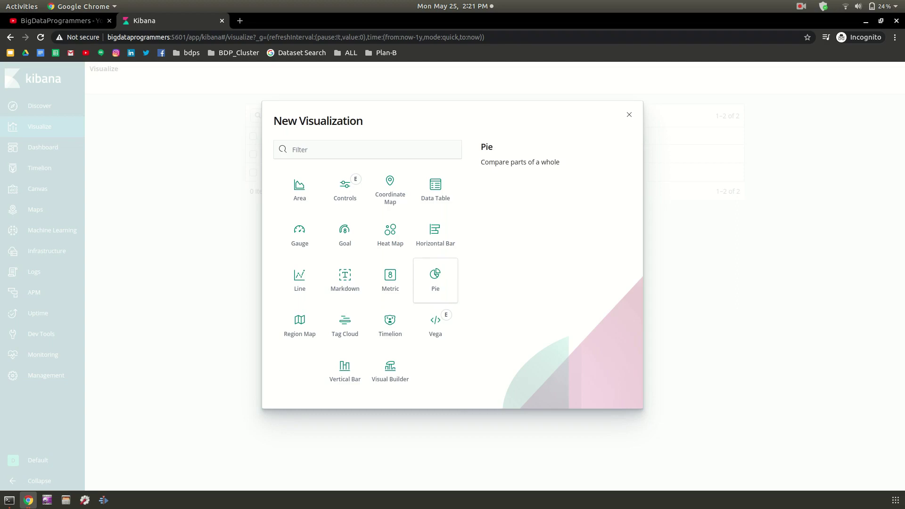
pyautogui.click(436, 280)
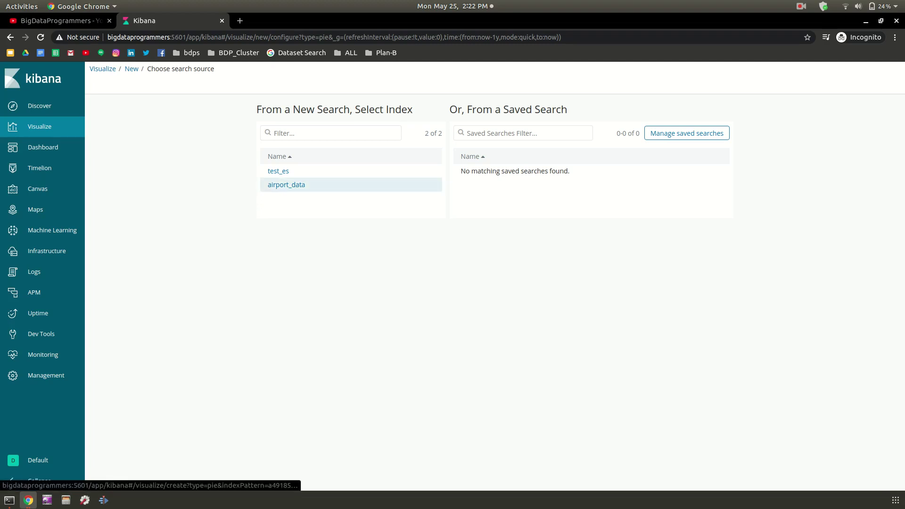
# - Base the pie chart on airport_data and set auto-refresh to every 5 seconds
pyautogui.click(286, 184)
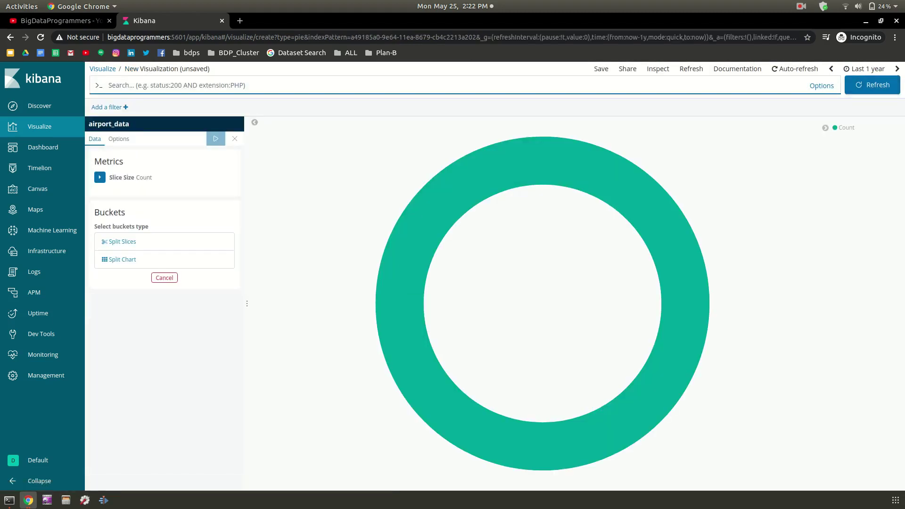
pyautogui.click(795, 68)
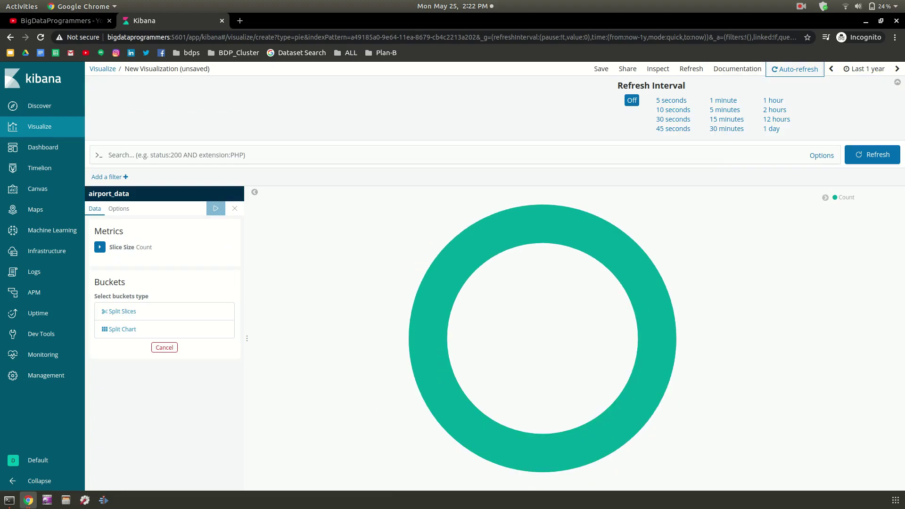
pyautogui.click(673, 101)
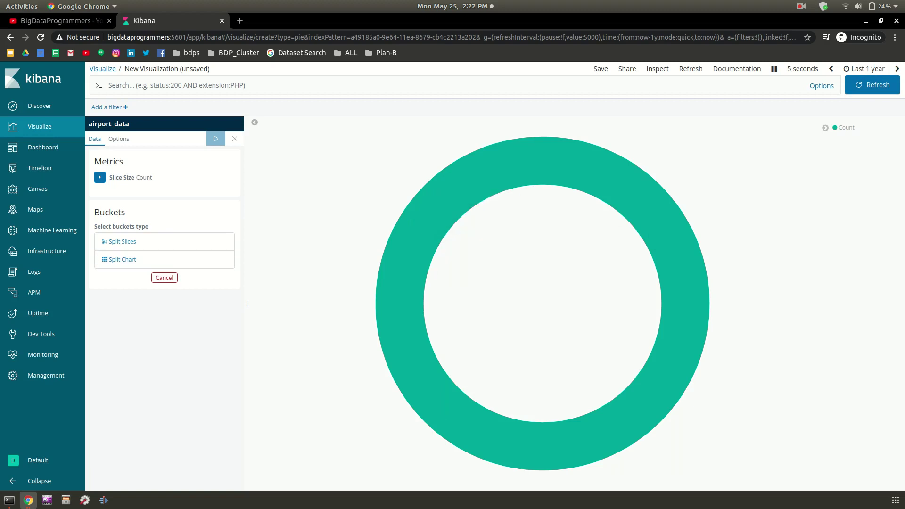
pyautogui.moveTo(535, 171)
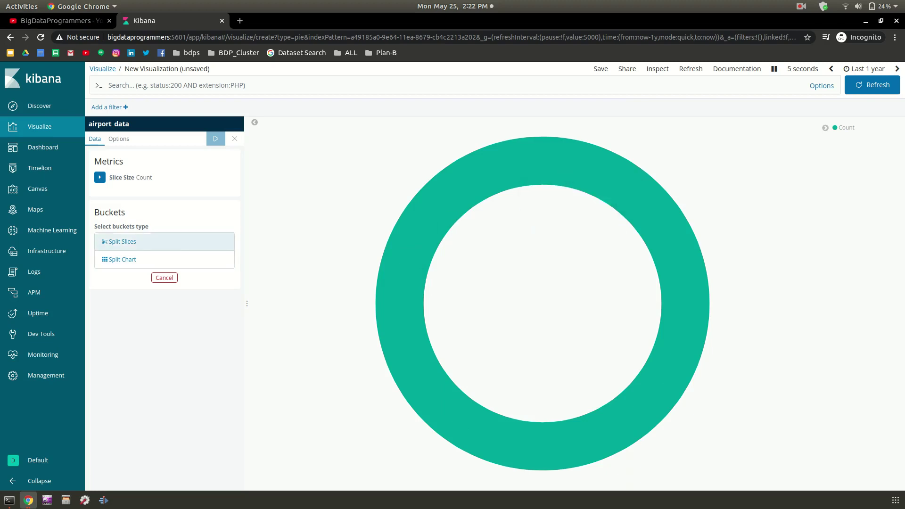
# - Split the pie slices by a Terms aggregation on destination_city.keyword, size 5, and apply
pyautogui.click(121, 241)
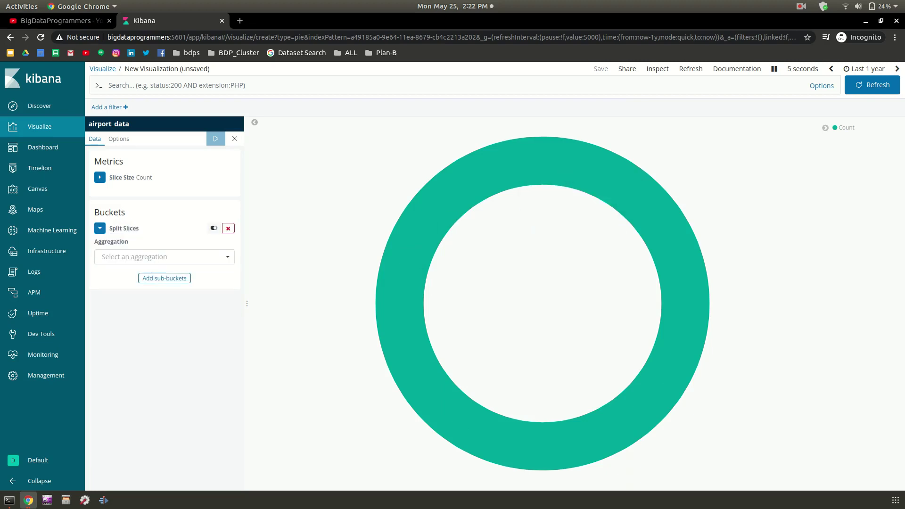
pyautogui.click(164, 257)
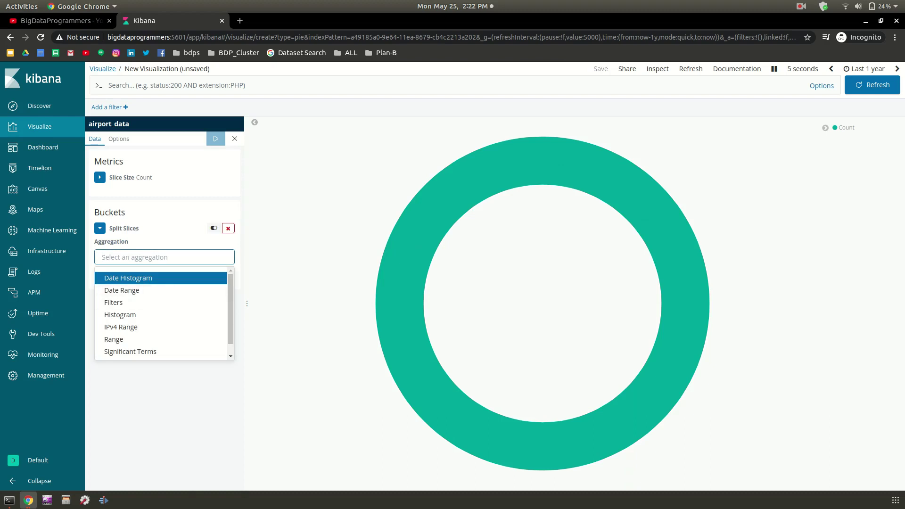
pyautogui.scroll(-1, 161, 314)
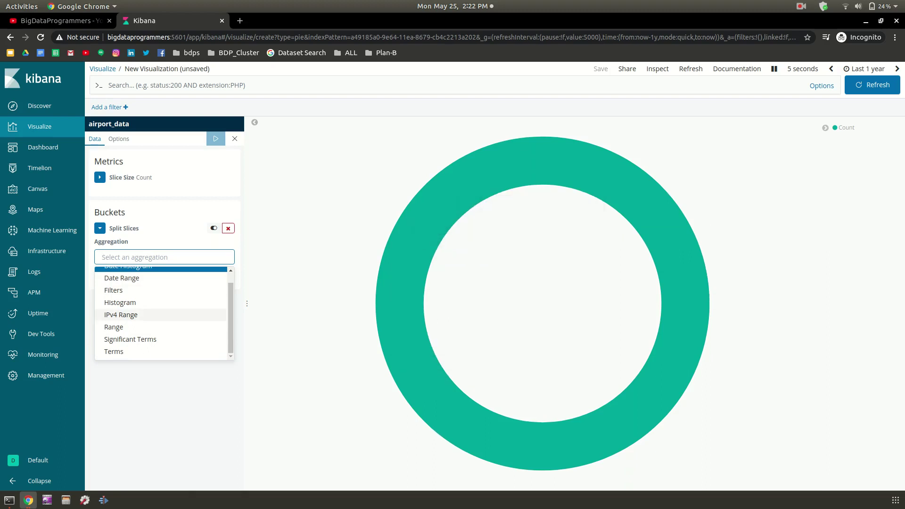
pyautogui.click(113, 351)
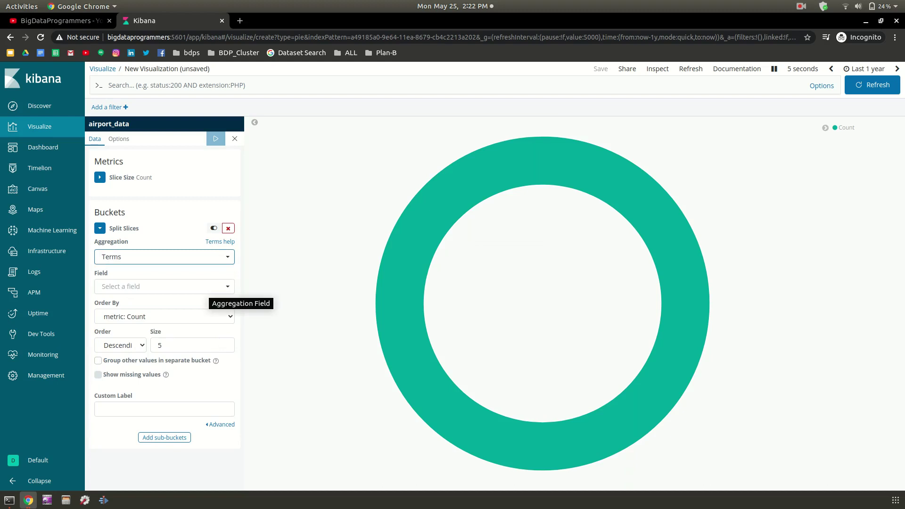
pyautogui.click(207, 287)
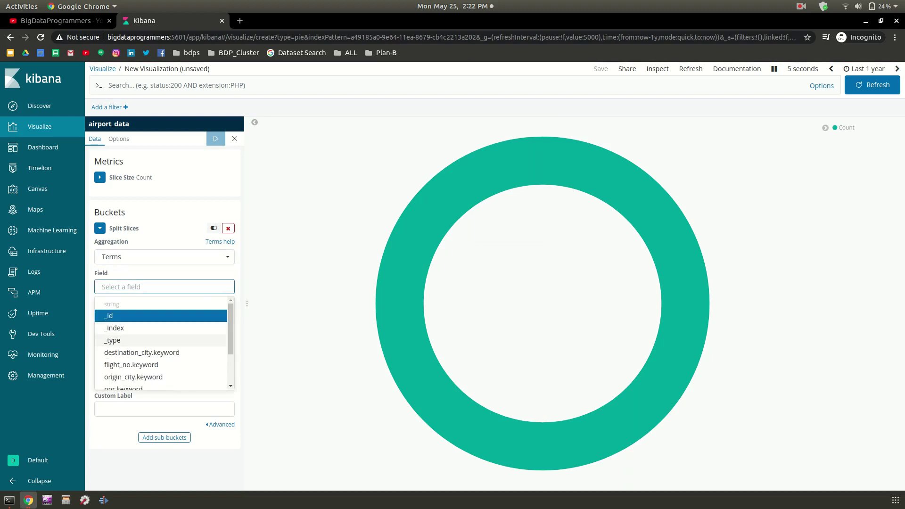
pyautogui.scroll(-2, 165, 340)
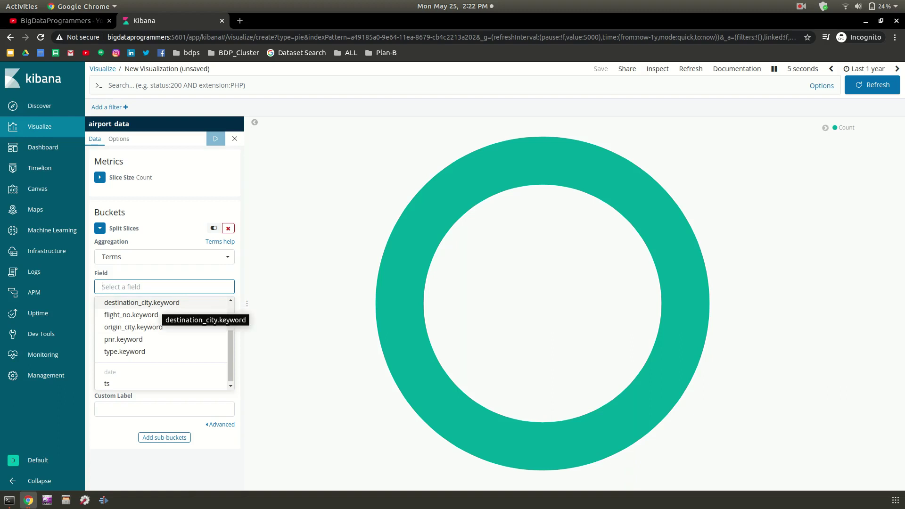
pyautogui.click(141, 303)
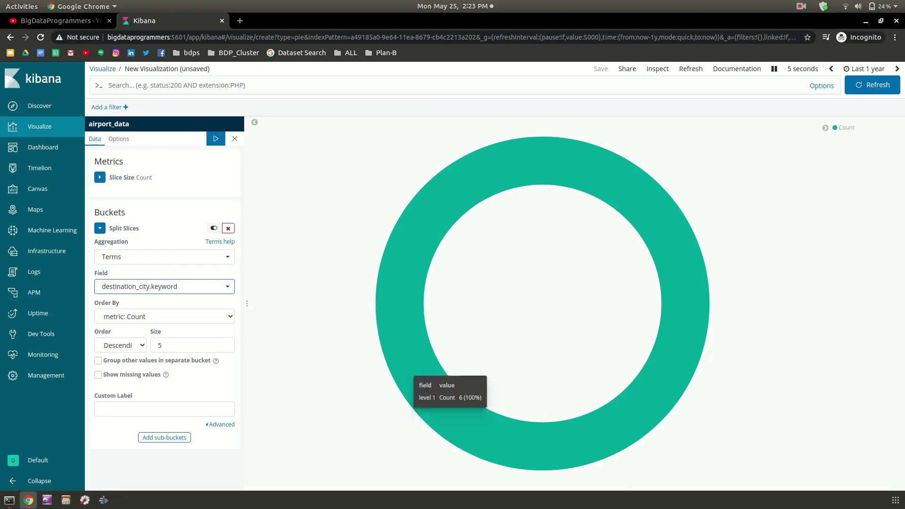
pyautogui.click(163, 345)
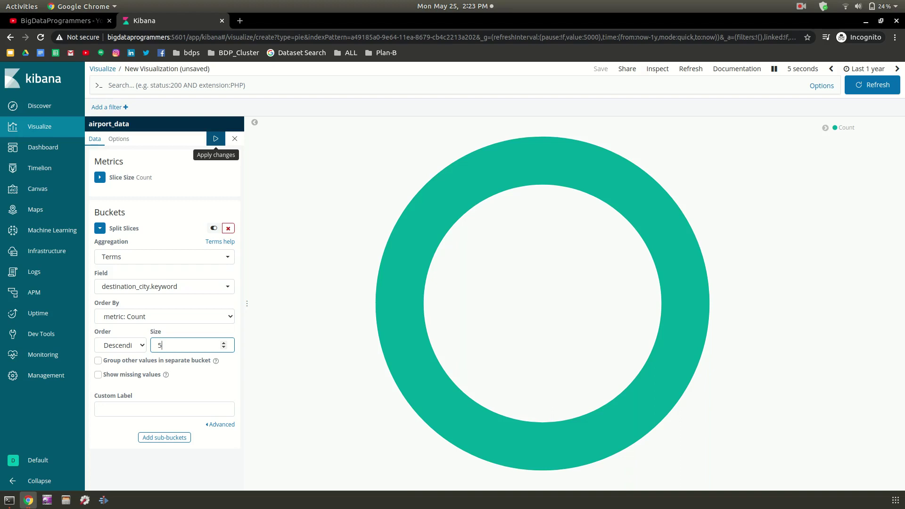
pyautogui.click(216, 139)
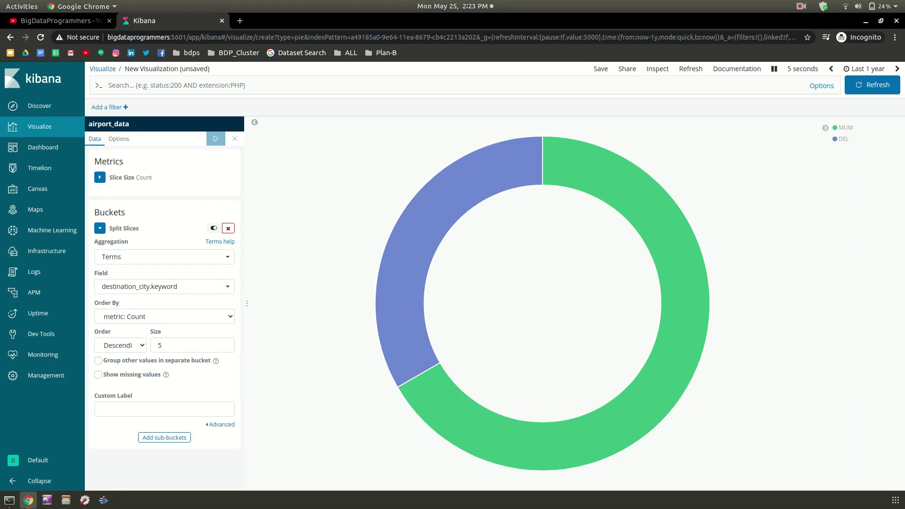
# - Save the visualization, replacing the default title with 'destination-chart'
pyautogui.click(601, 69)
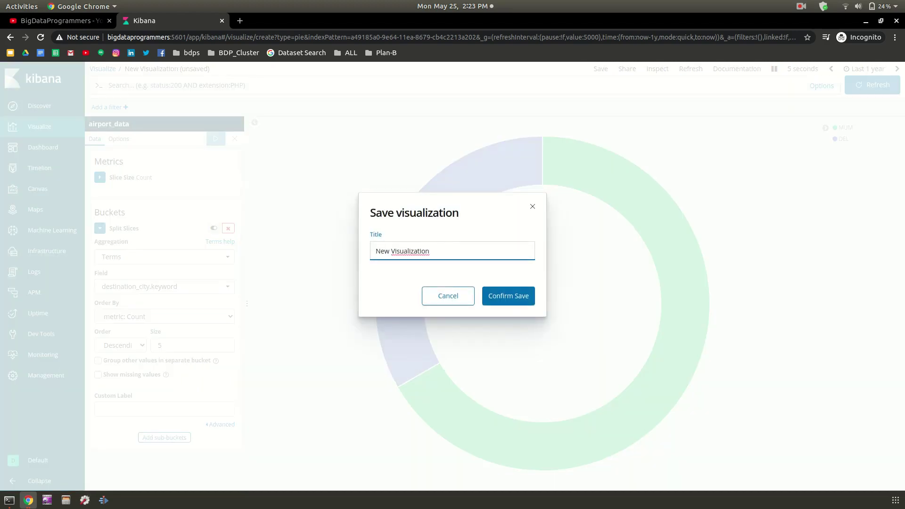
pyautogui.hotkey('ctrl', 'a')
pyautogui.write('destination-chart')
pyautogui.press('Return')
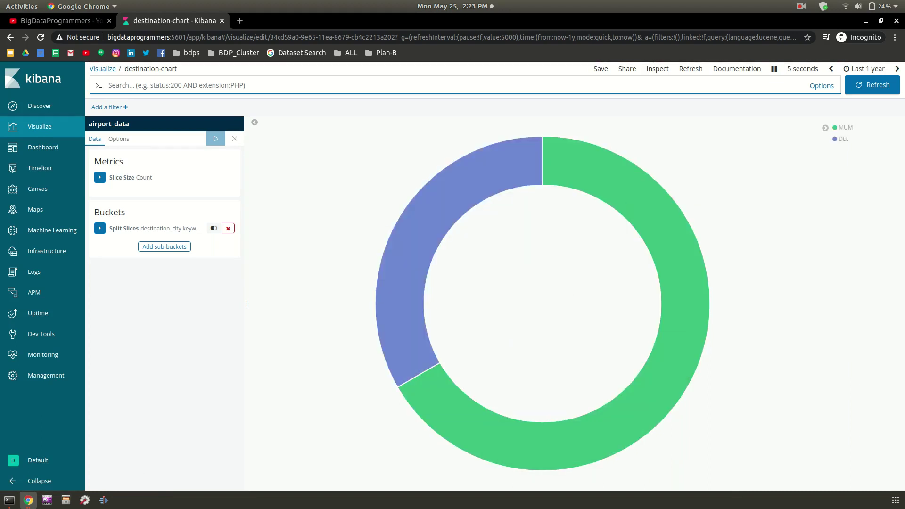
pyautogui.click(864, 68)
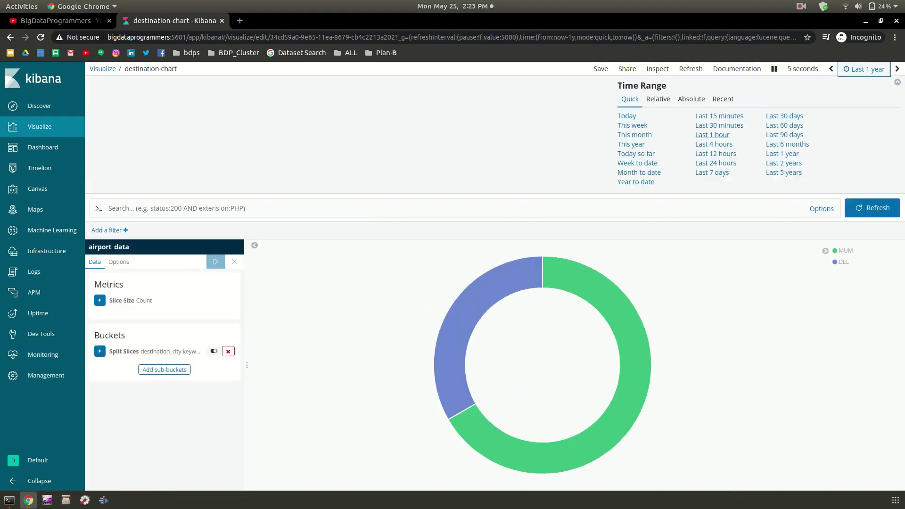
pyautogui.click(720, 116)
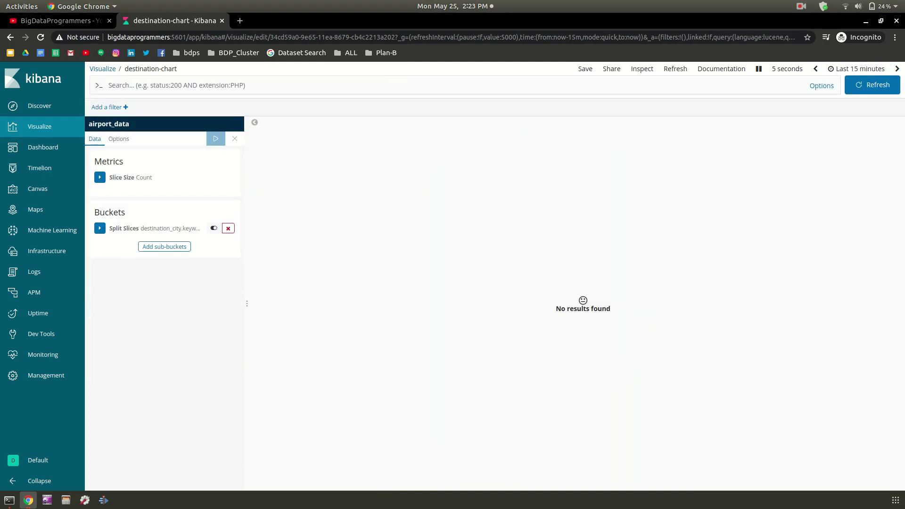
pyautogui.click(857, 69)
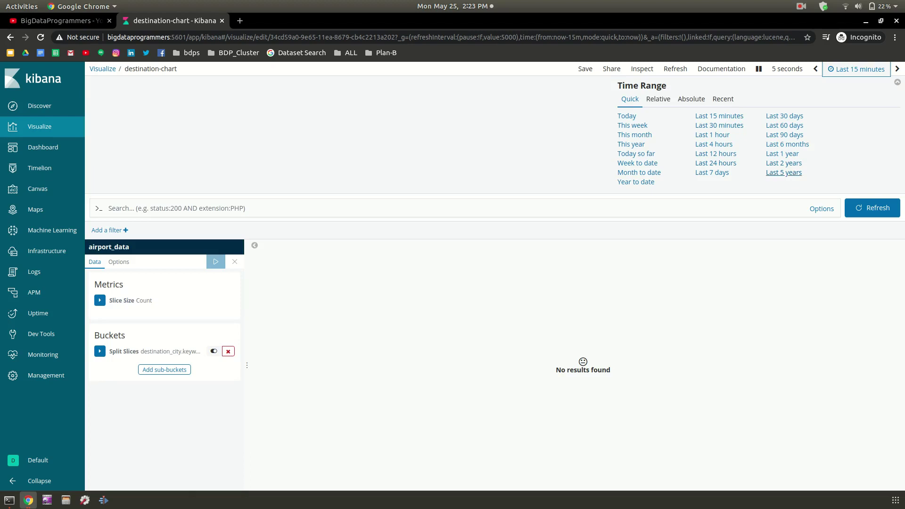
pyautogui.click(783, 154)
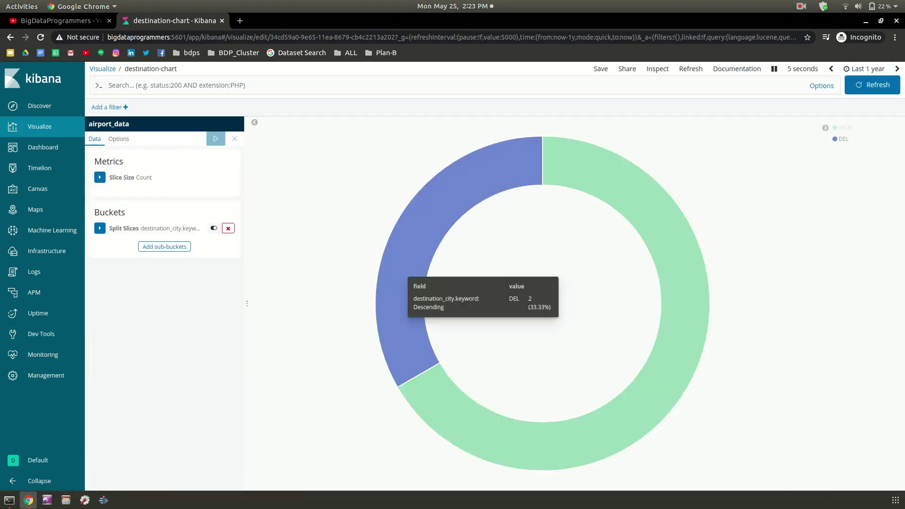
pyautogui.moveTo(422, 222)
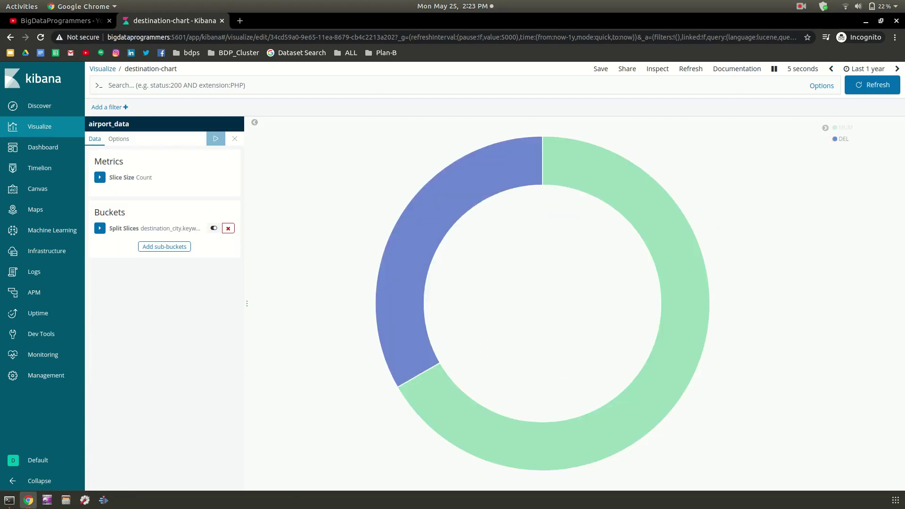